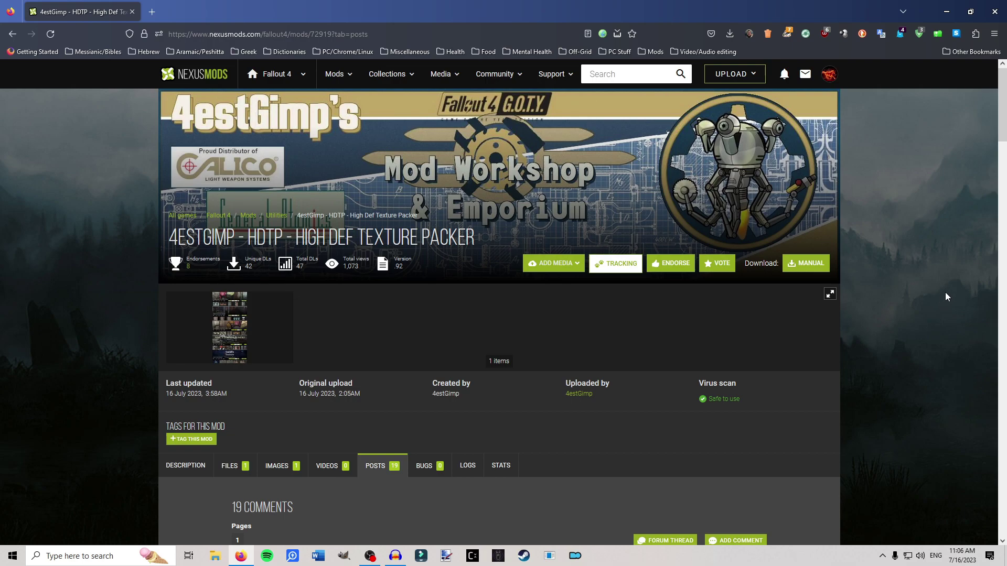
- Switch the 4estGimp - HDTP mod page from its Posts tab to its Description
mouse_move(967, 555)
scroll(328, 336, down, 2)
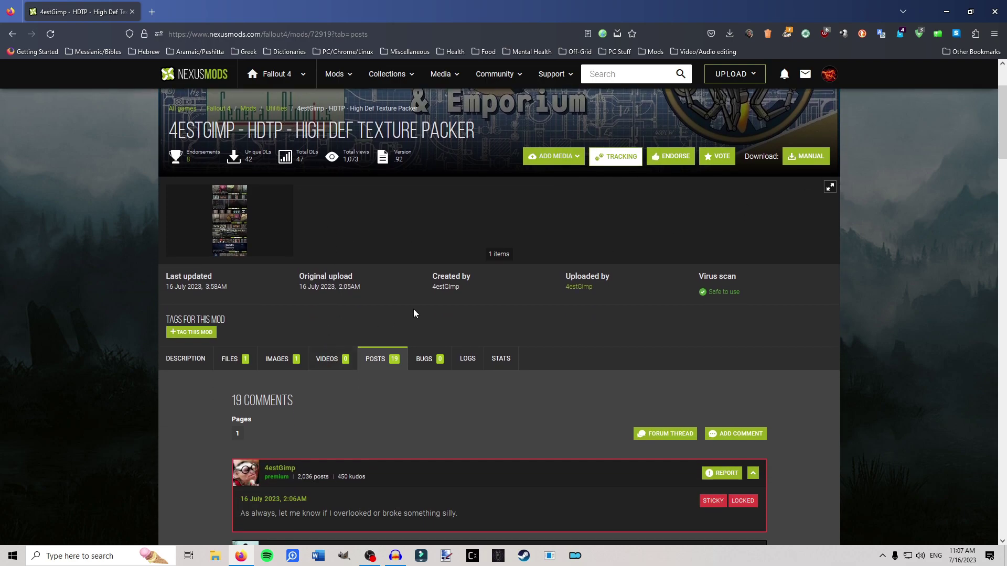
click(186, 358)
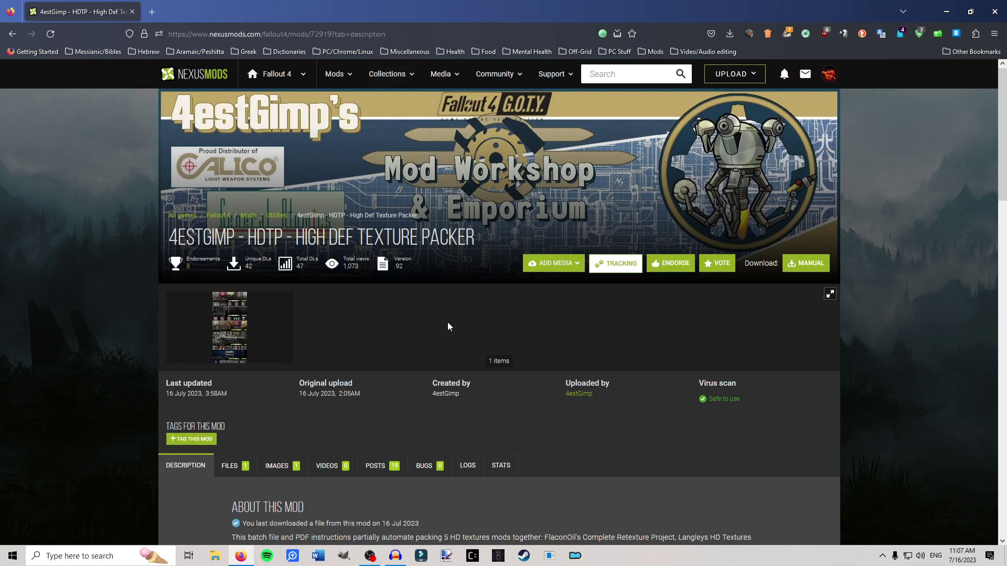
scroll(461, 308, down, 4)
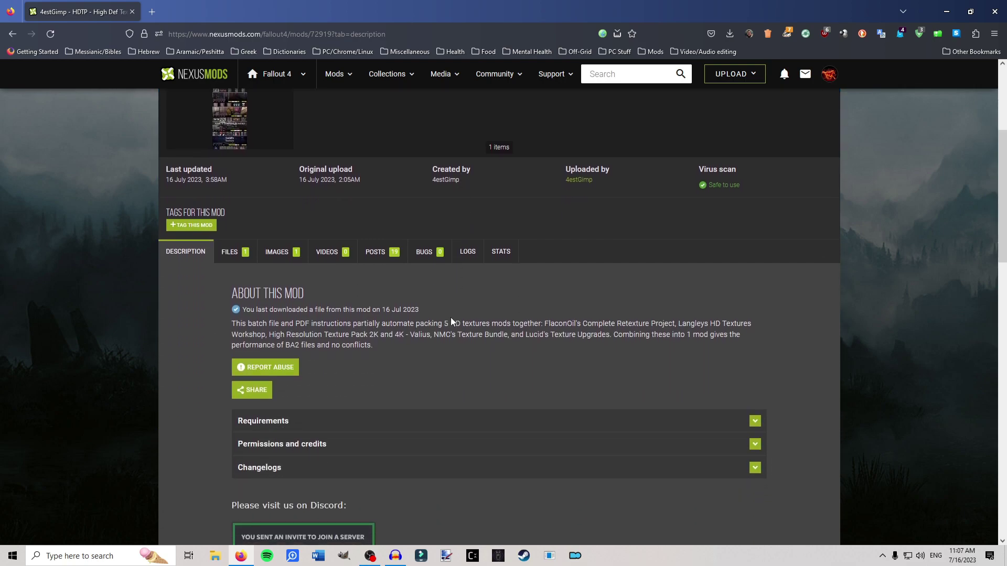
- Manually download the 4estGimp - HDTP .7z archive from the Files tab into Desktop\New folder
click(230, 254)
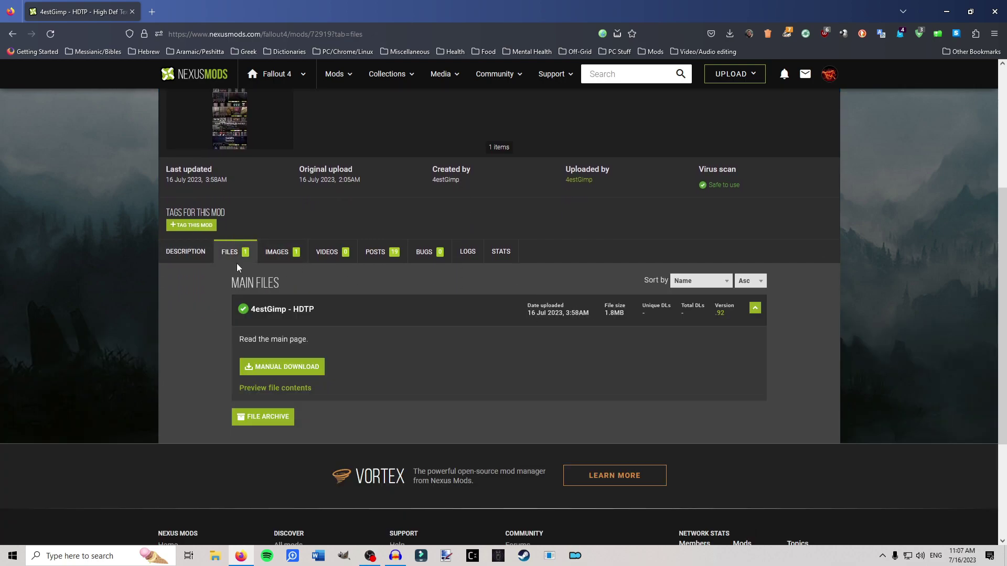
click(292, 368)
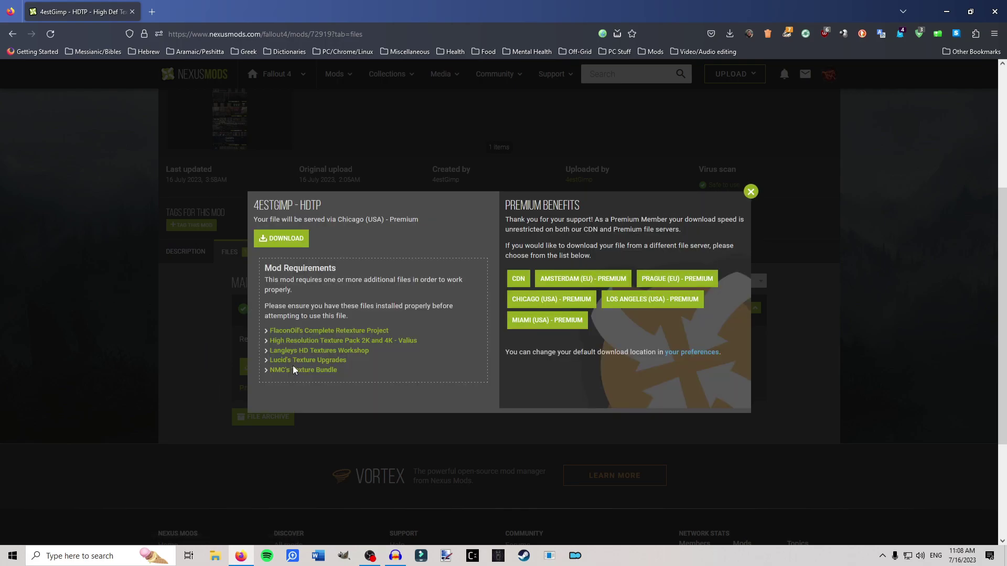
click(286, 239)
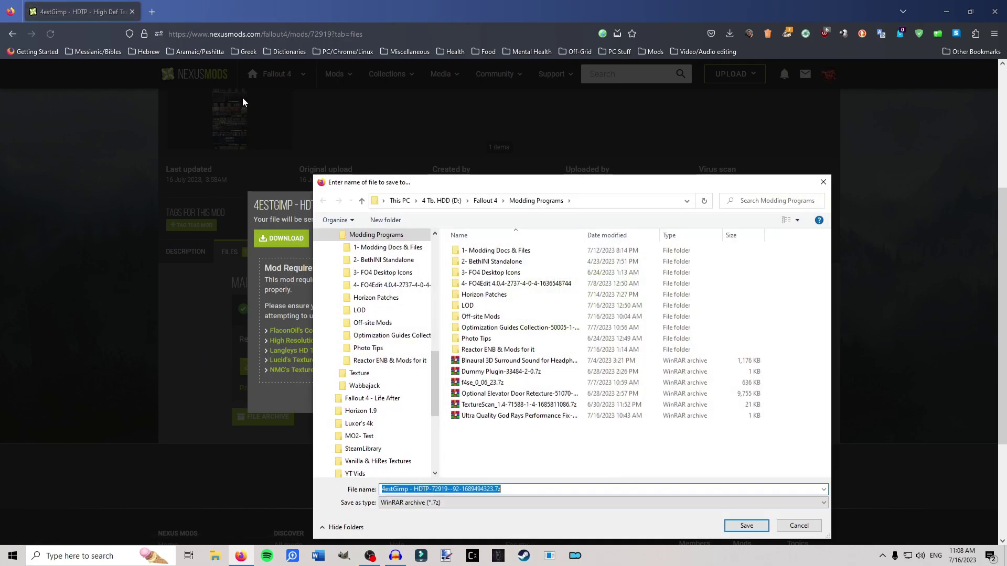
click(398, 201)
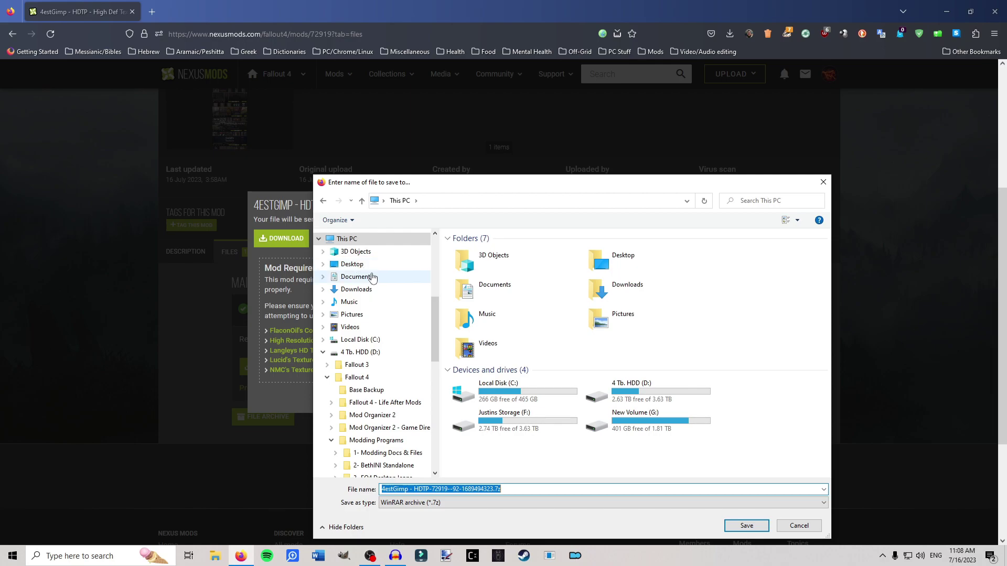
click(397, 265)
click(477, 251)
click(749, 526)
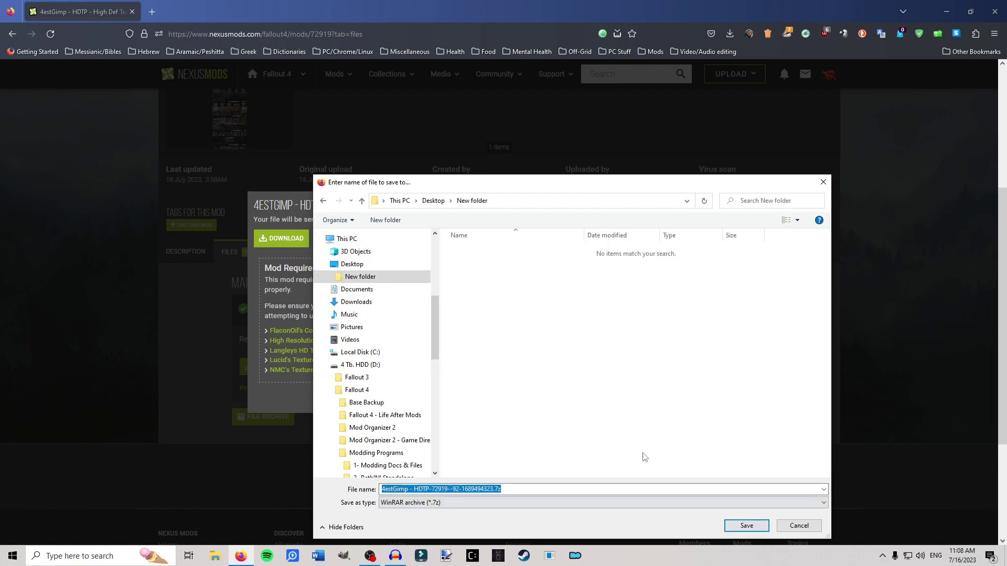
click(747, 526)
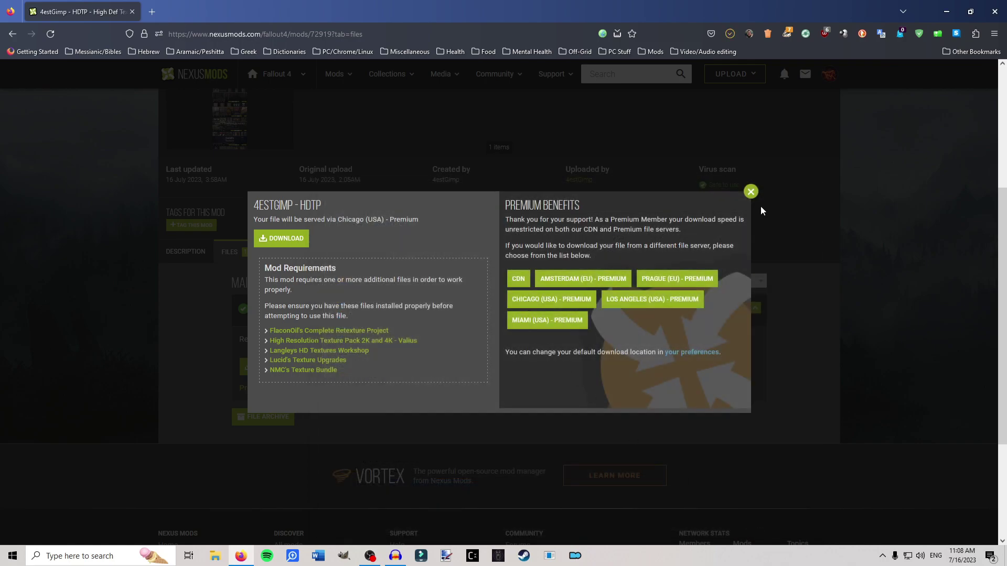
click(751, 193)
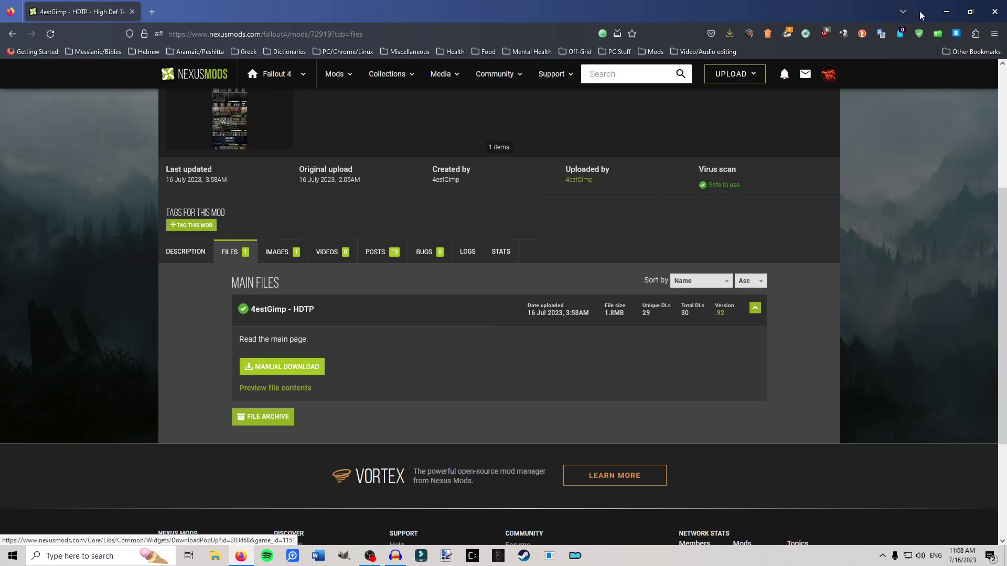
click(947, 11)
- Extract the 4estGimp .7z archive in New folder, yielding an FO4 folder containing Tools
double_click(74, 393)
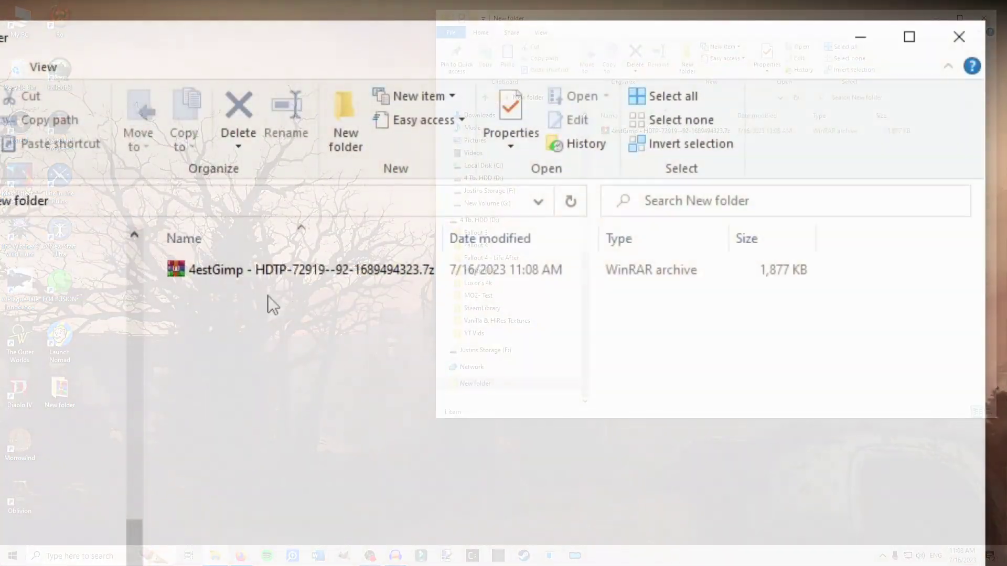
right_click(250, 270)
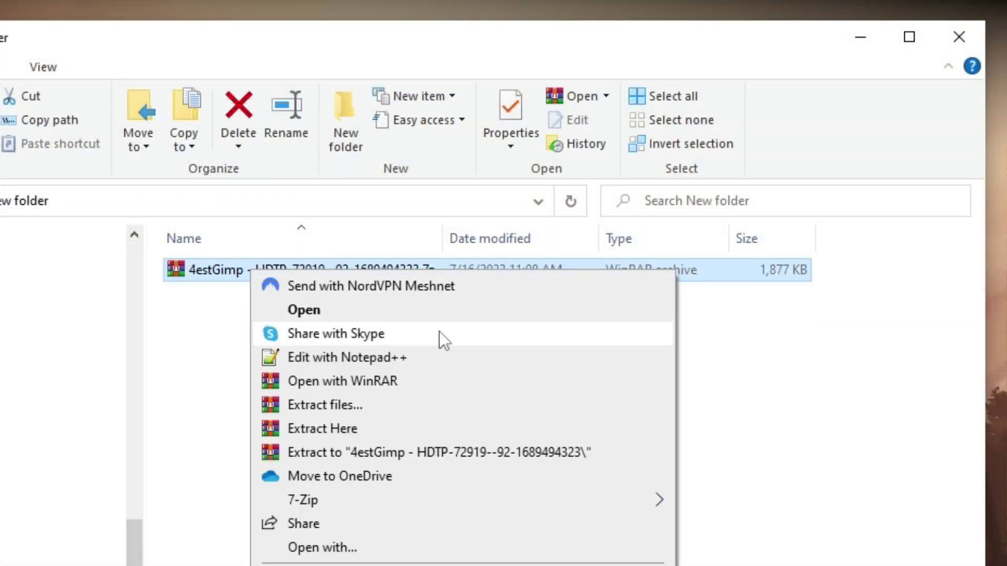
click(385, 430)
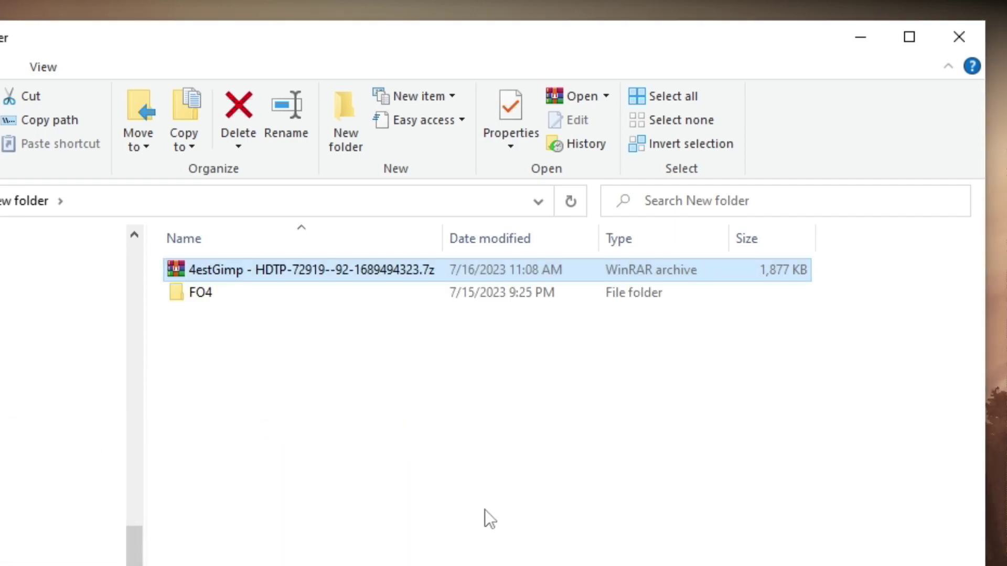
double_click(219, 300)
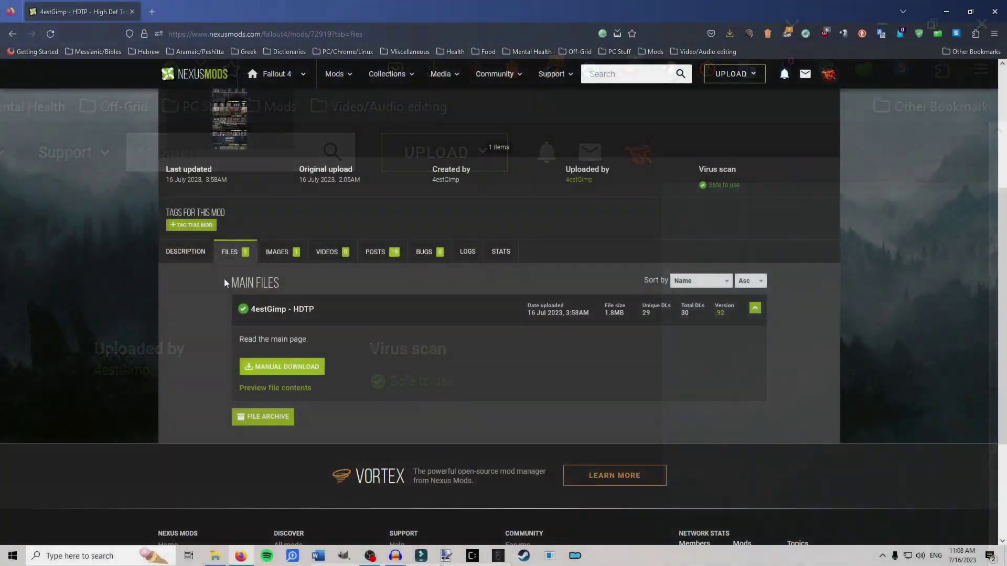
click(187, 256)
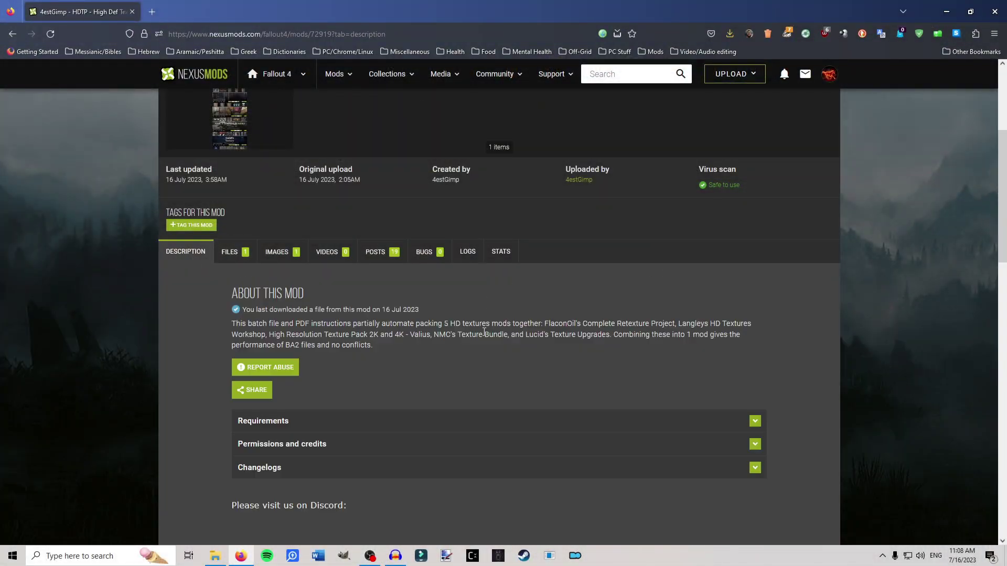
- Read the Installation section of the mod description, then return to the New folder window
scroll(519, 340, down, 8)
scroll(497, 342, down, 5)
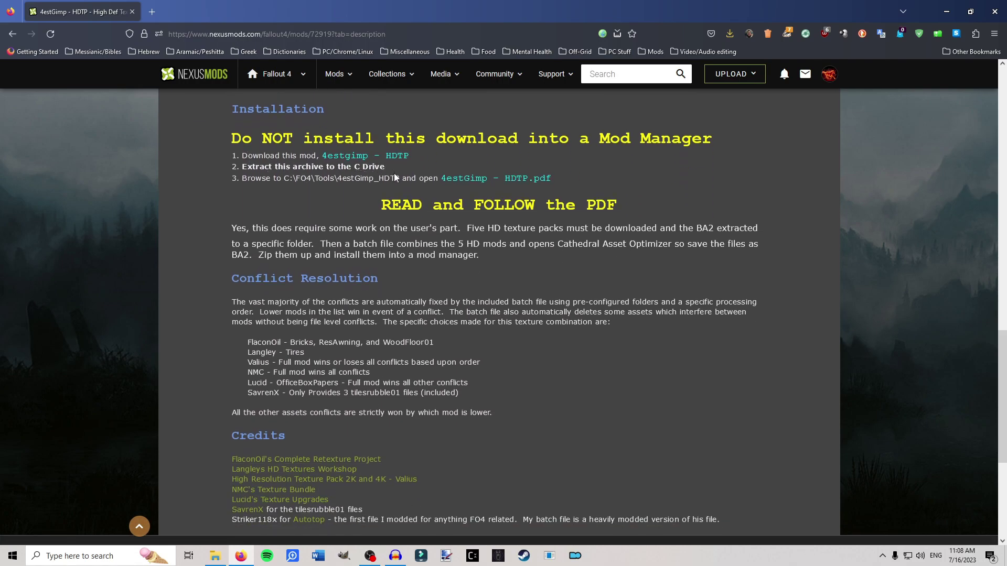
click(947, 12)
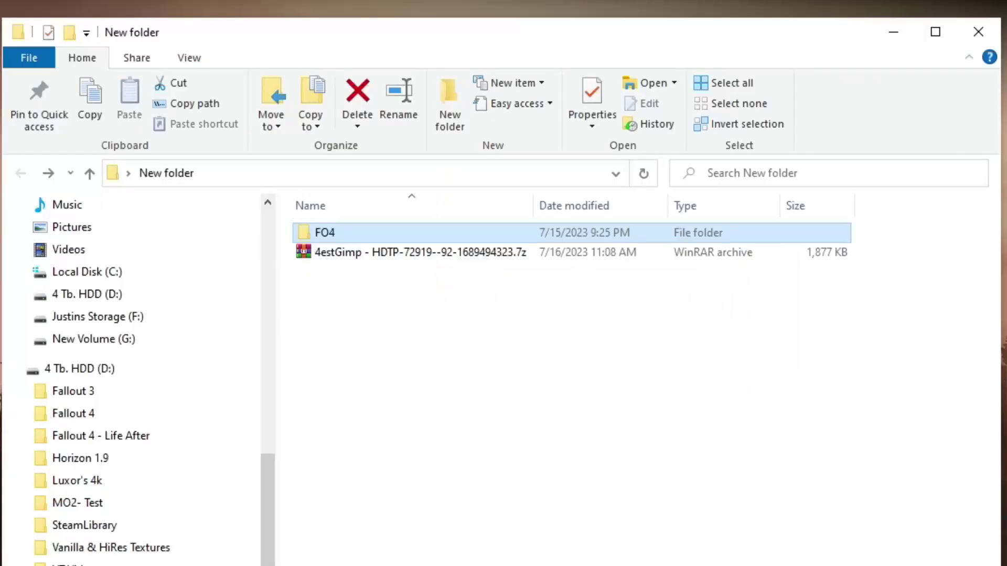
- Move the FO4 folder from New folder onto Local Disk (C:) and close New folder
drag(267, 517, 261, 247)
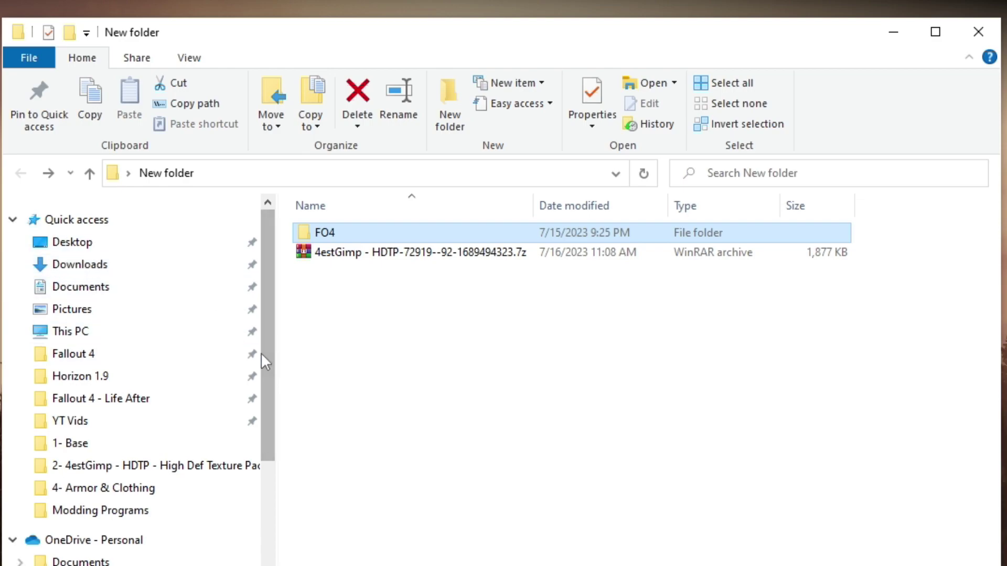
scroll(128, 551, down, 4)
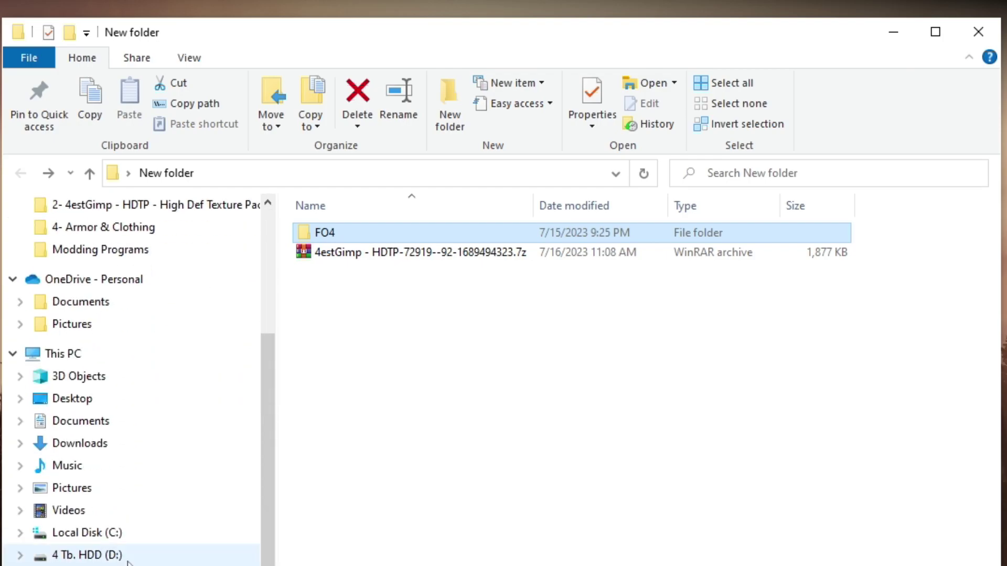
click(128, 536)
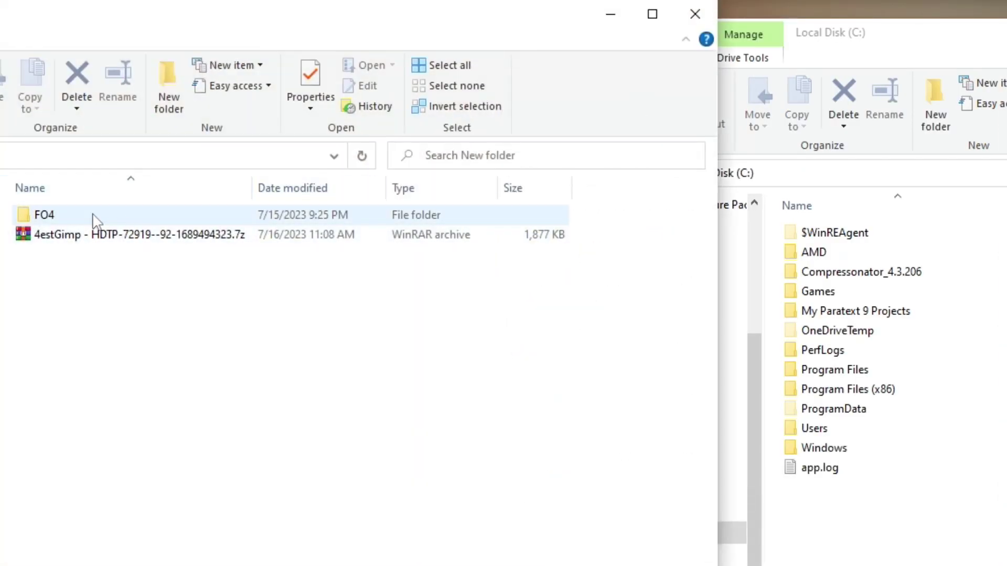
drag(92, 215, 865, 519)
click(365, 434)
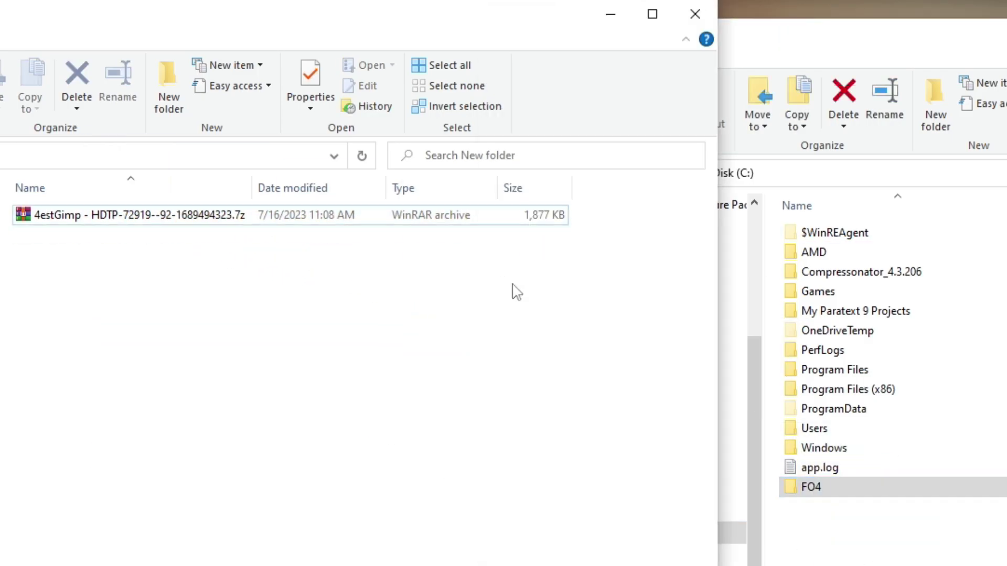
click(700, 12)
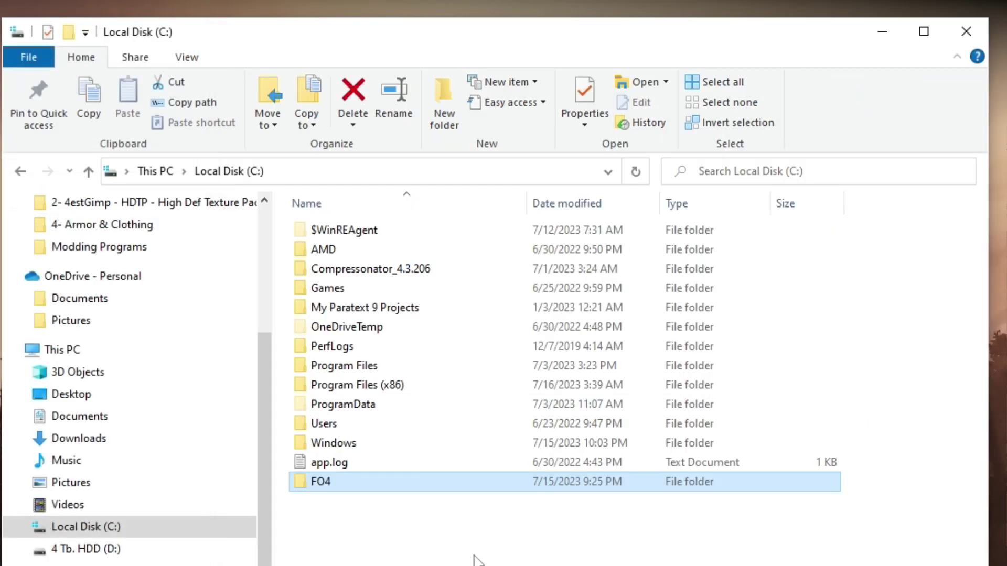
- Open C:\FO4\Tools and begin renaming the 4estGimp HDTP folder
double_click(321, 481)
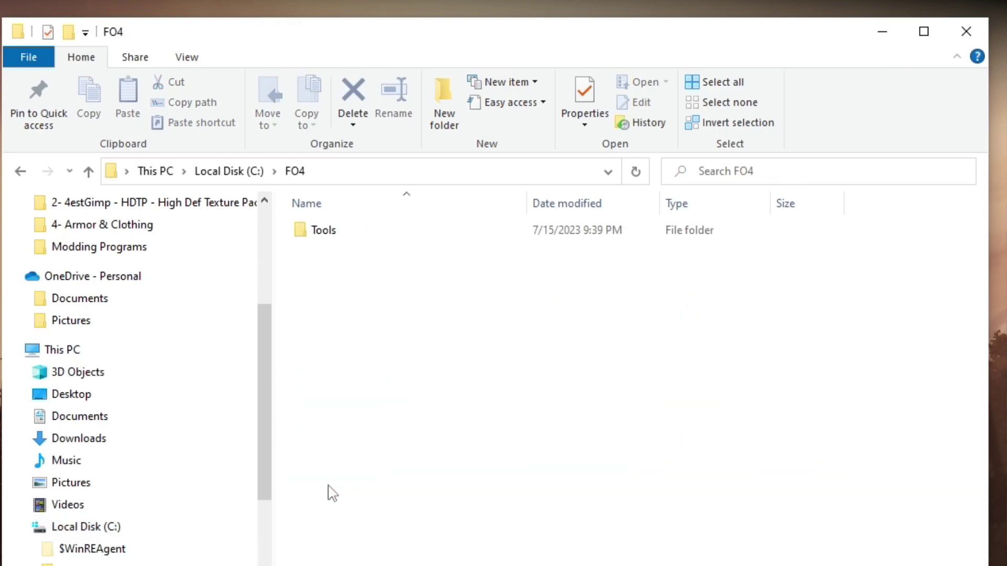
double_click(338, 239)
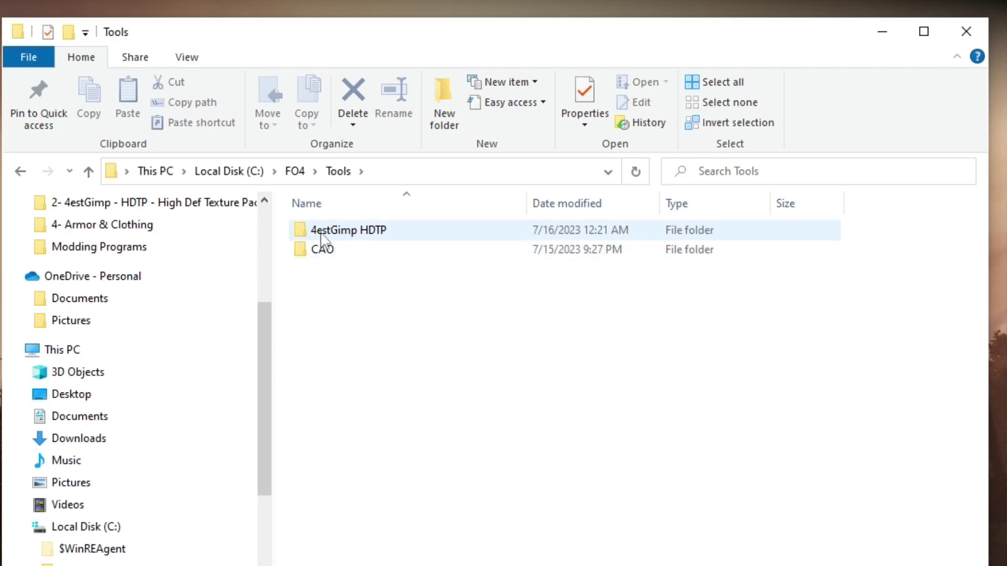
mouse_move(364, 243)
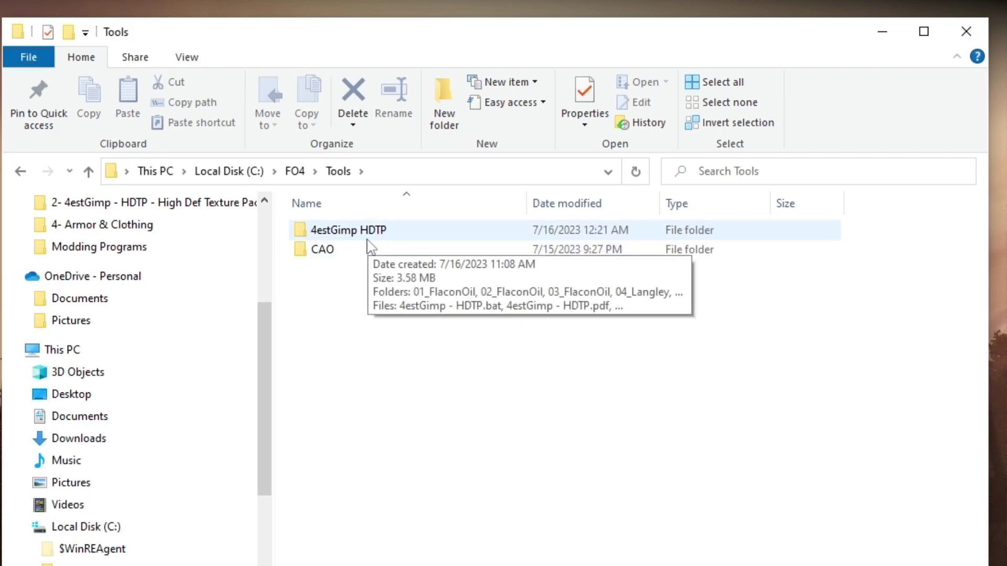
click(362, 241)
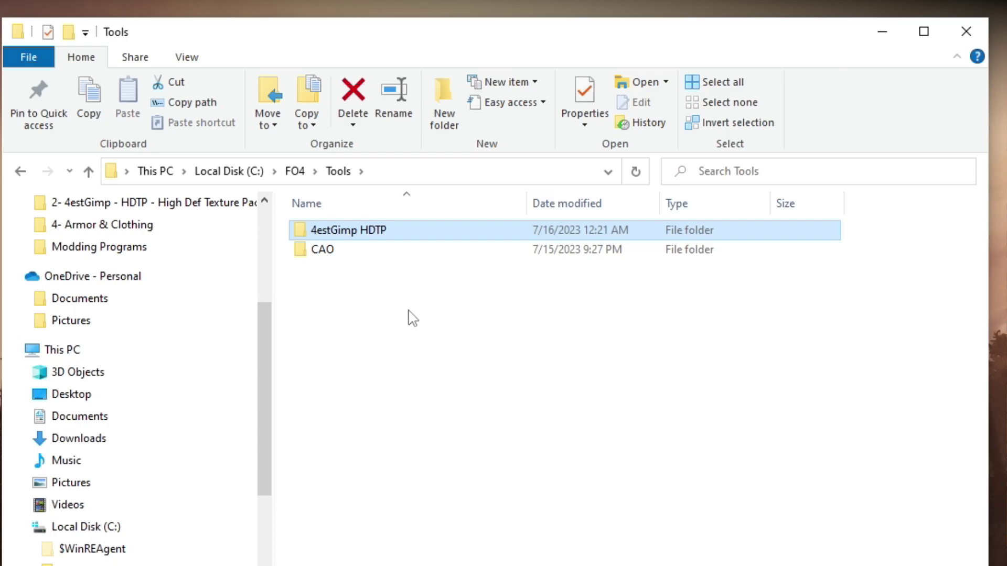
key(F2)
click(410, 276)
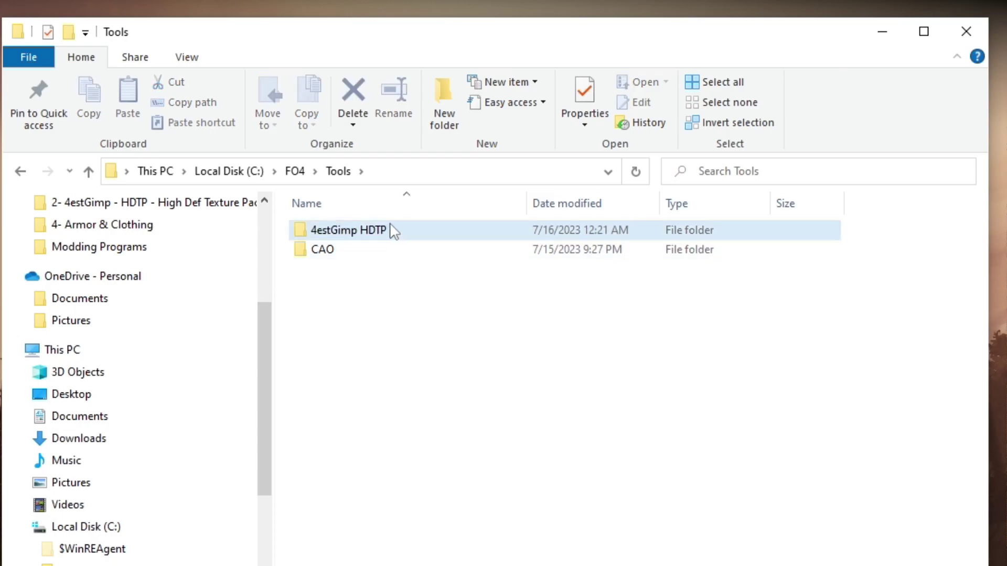
right_click(392, 231)
right_click(382, 234)
- Rename the 4estGimp HDTP folder to 4estGimp_HDTP
key(Escape)
key(F2)
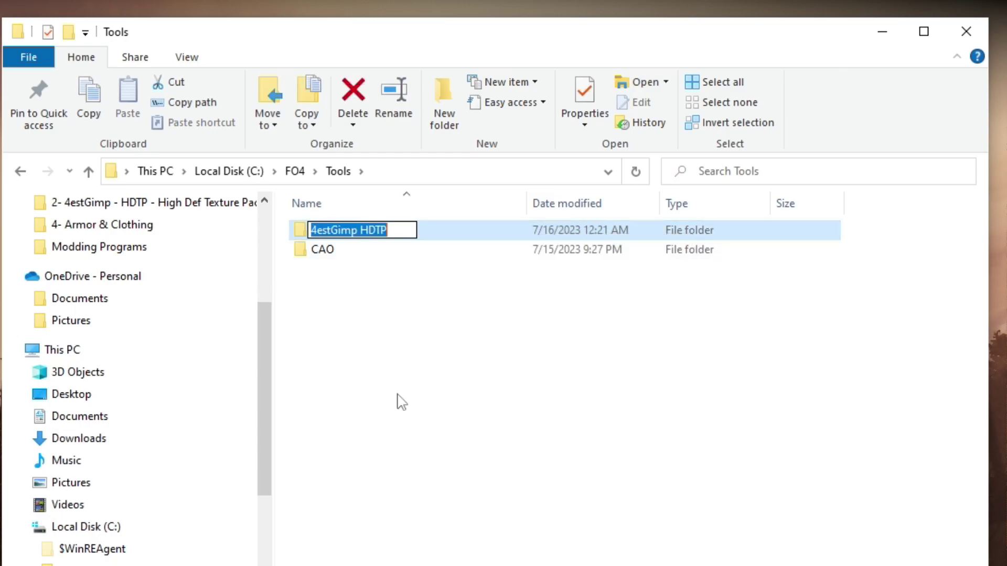
click(361, 230)
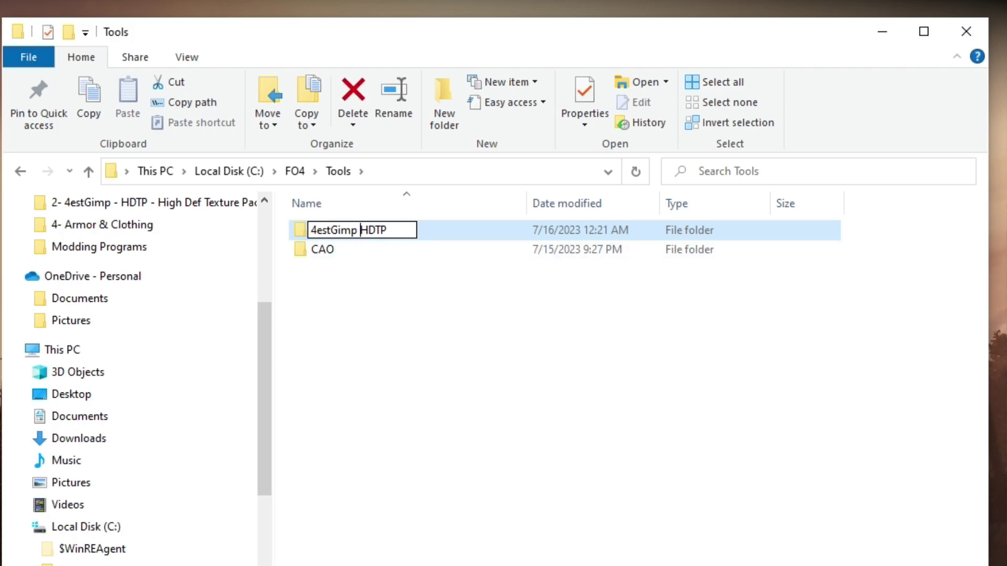
key(BackSpace)
text(_)
click(540, 443)
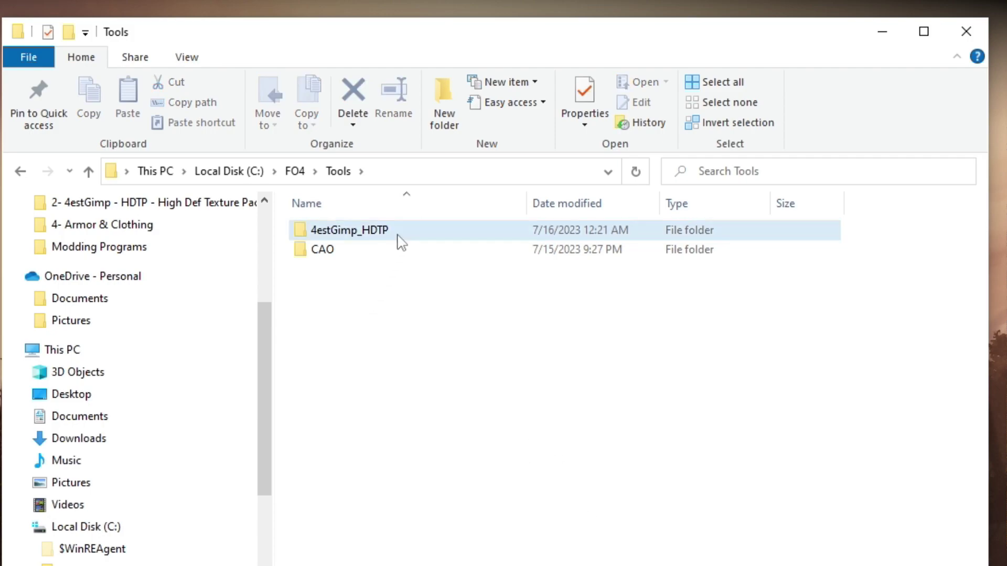
- Open the 4estGimp_HDTP folder to list its texture folders, batch file and PDF
mouse_move(402, 242)
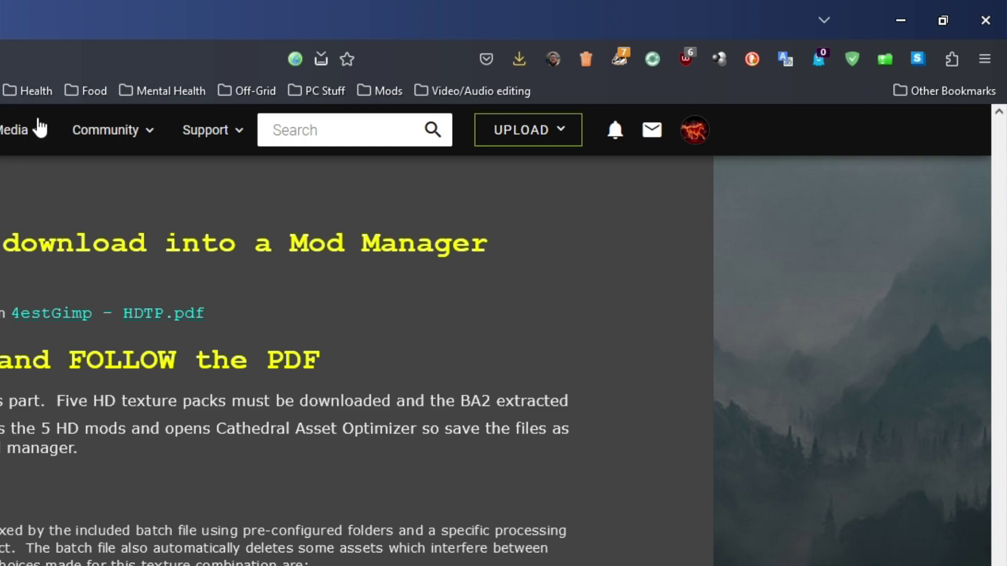
click(898, 19)
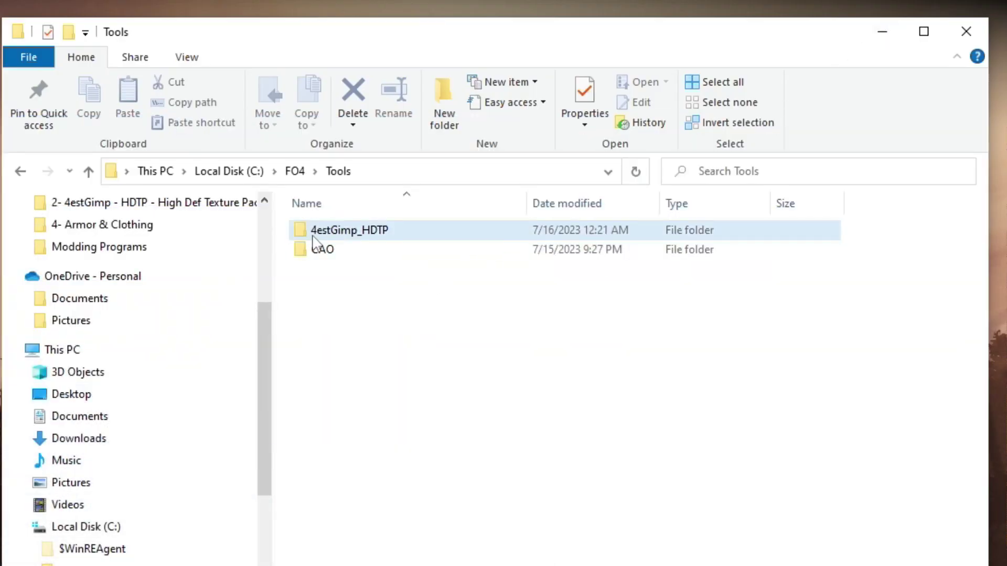
double_click(394, 230)
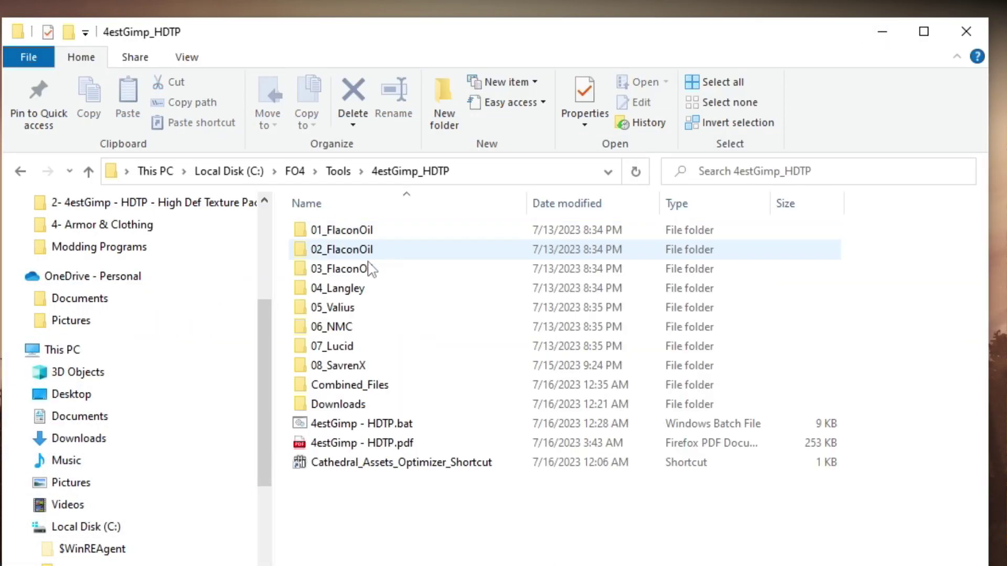
- Open the 4estGimp - HDTP.pdf guide and its BSA Browser link in a new tab
double_click(390, 452)
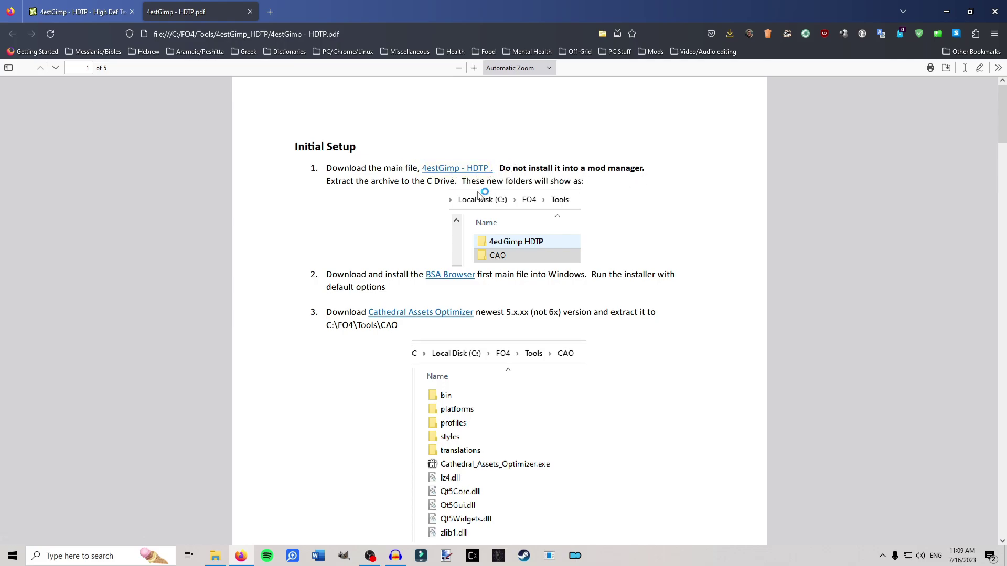
scroll(403, 142, down, 3)
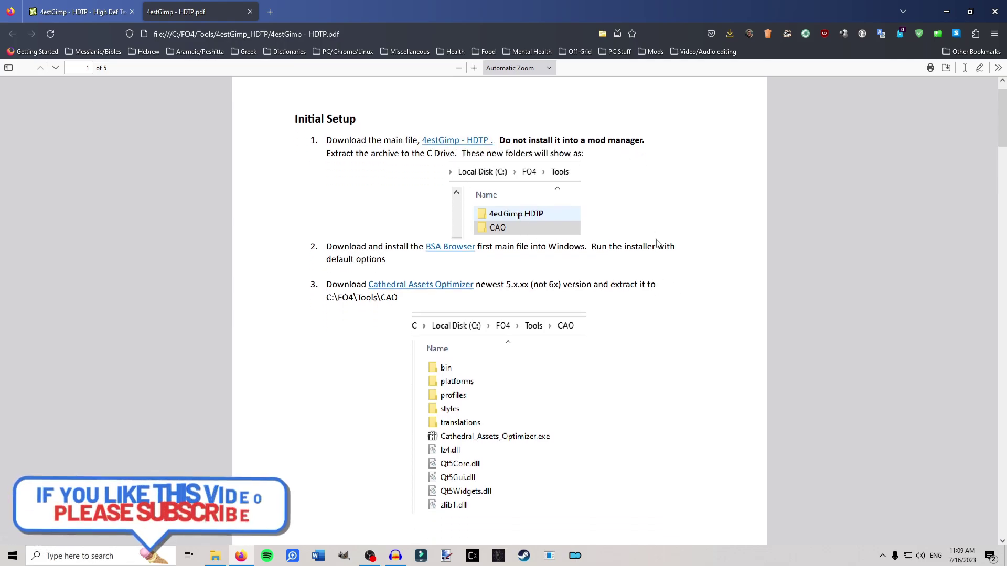
right_click(429, 114)
click(460, 121)
click(302, 13)
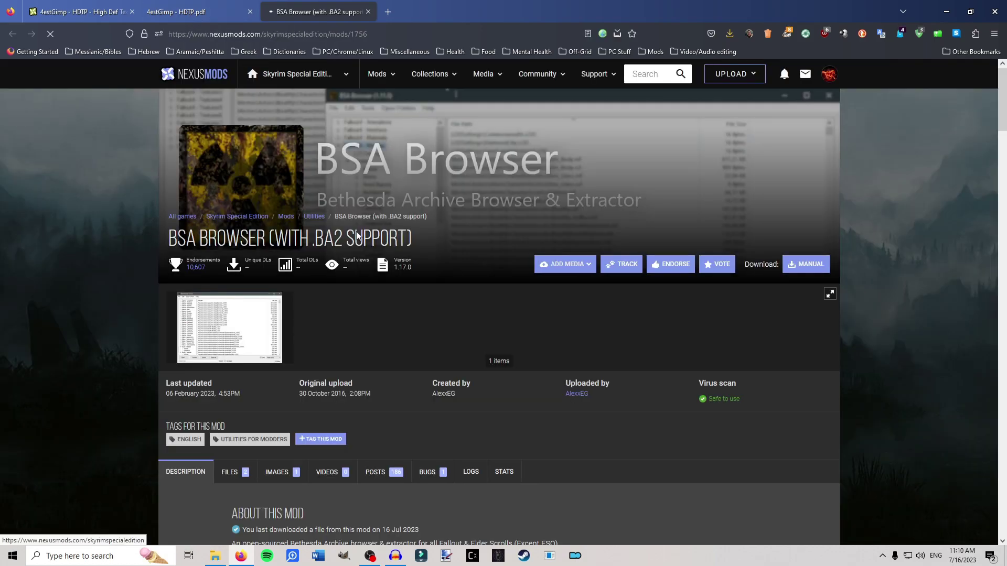
- Review the BSA Browser file list, then close its tab to return to the PDF
scroll(368, 325, down, 1)
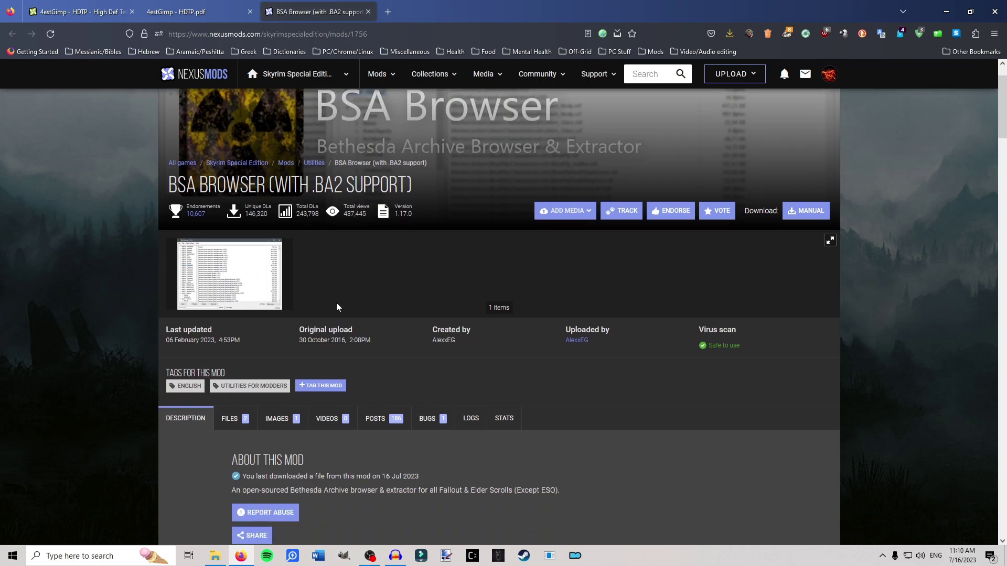
click(229, 418)
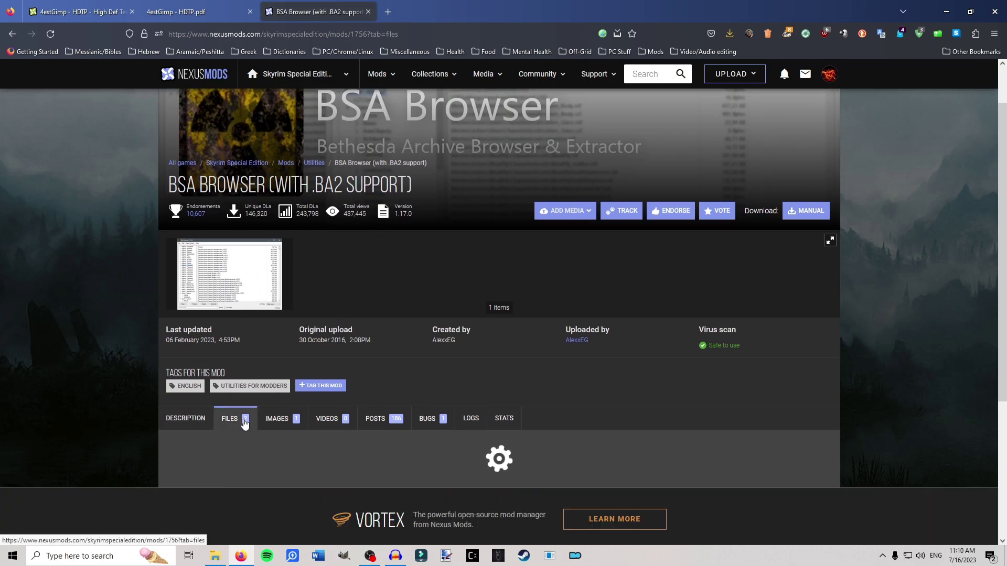
scroll(346, 315, down, 6)
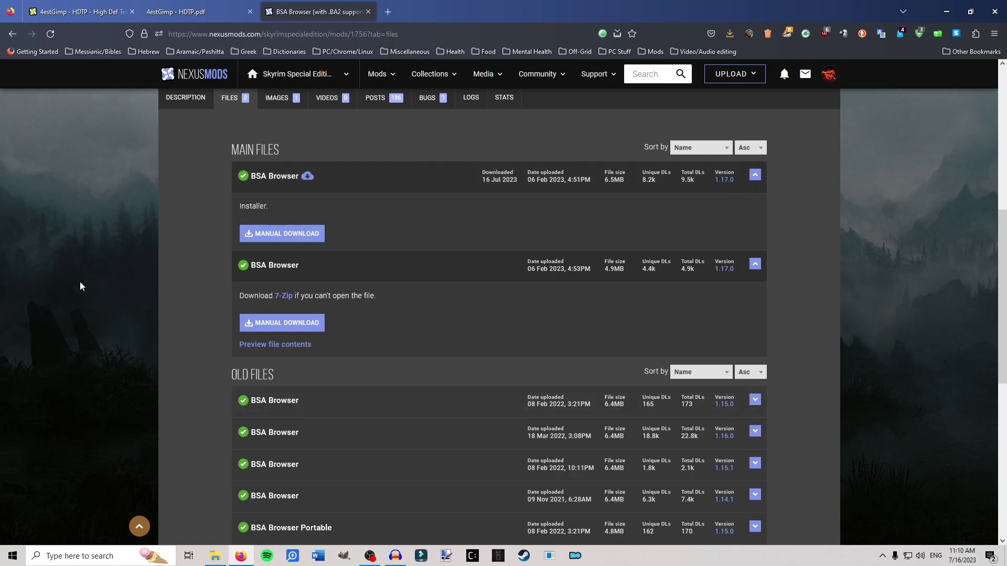
click(368, 12)
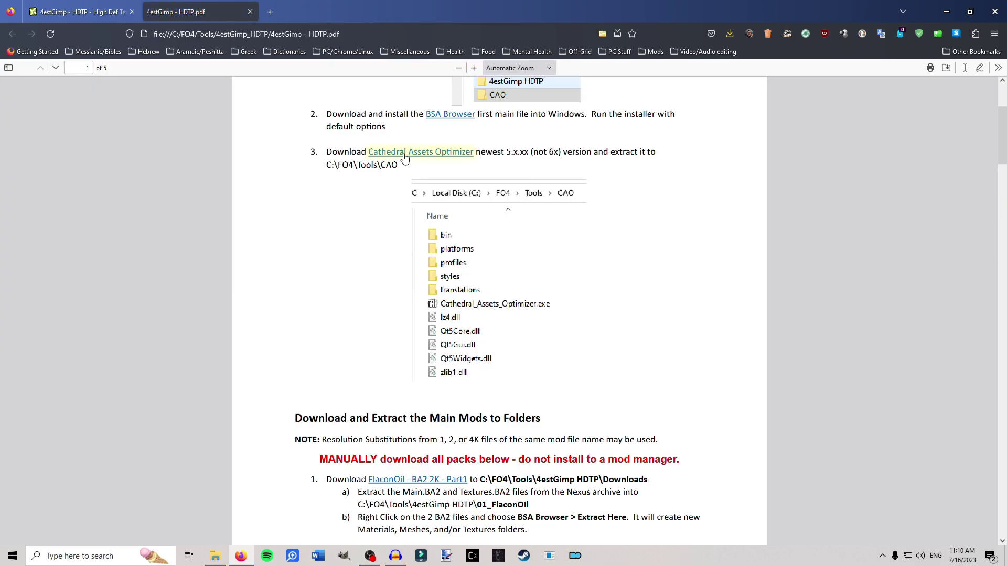
- Open Cathedral Assets Optimizer in a new tab and request its 5.3.15 main file's manual download
right_click(438, 156)
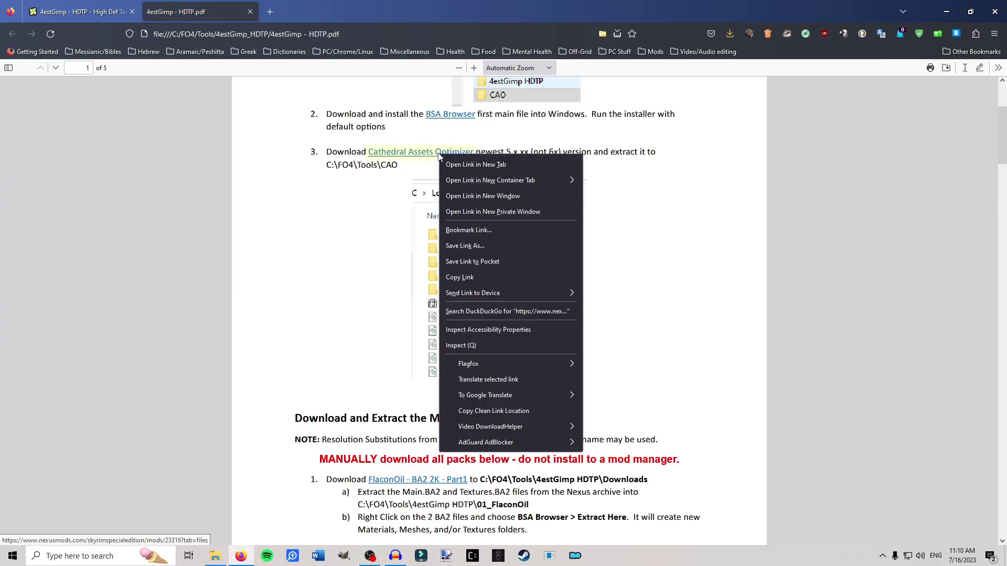
click(476, 164)
click(317, 12)
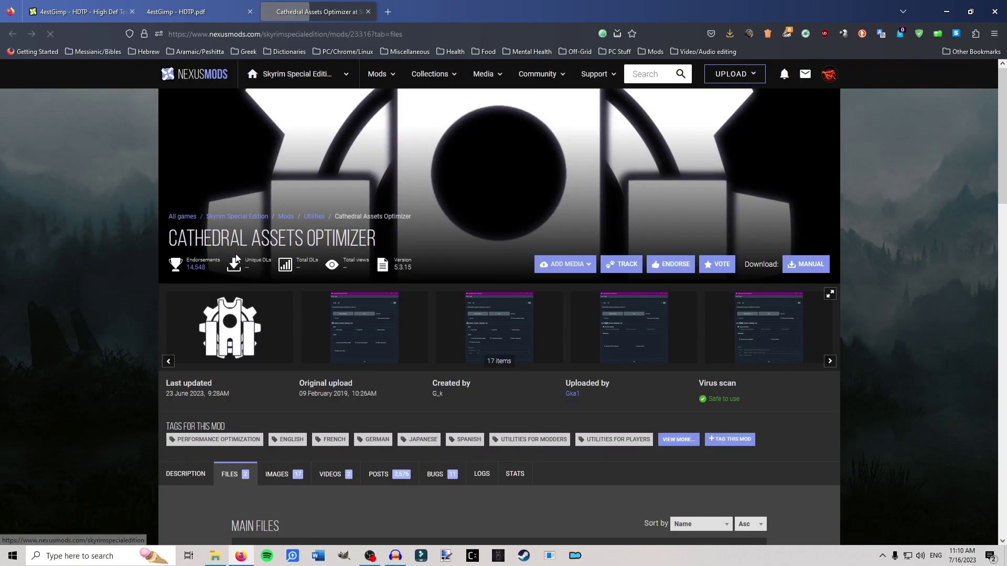
scroll(254, 360, down, 6)
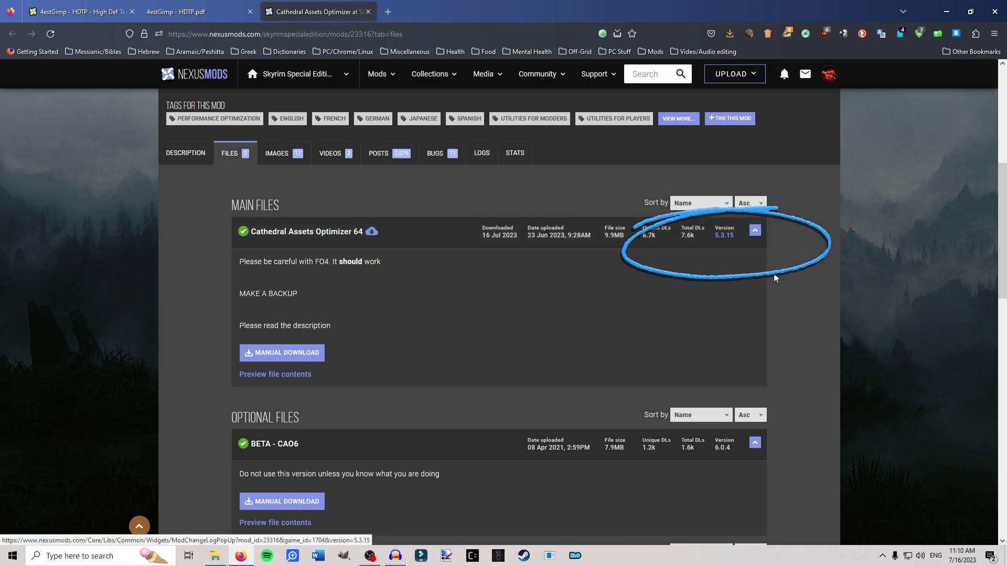
click(189, 11)
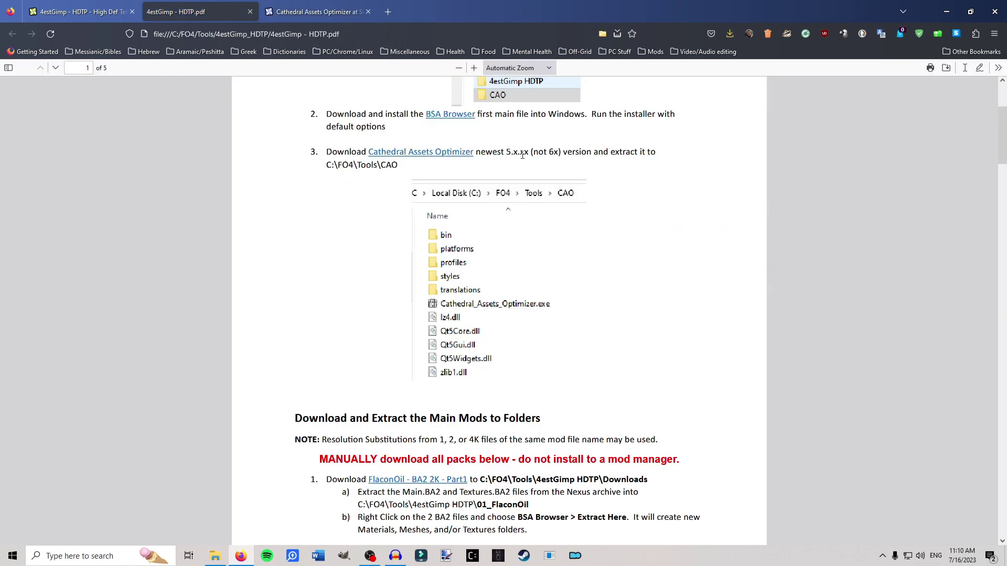
click(294, 11)
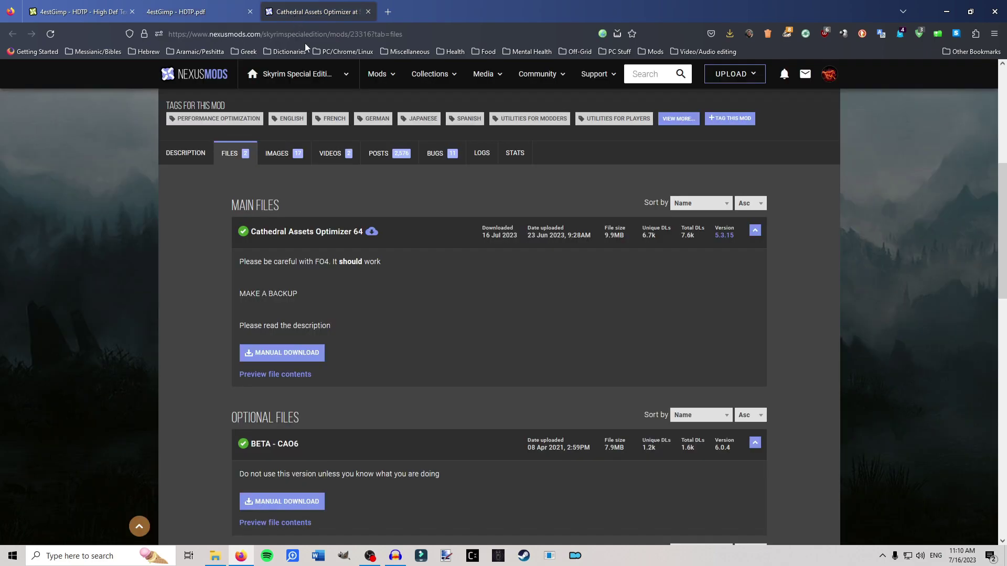
scroll(410, 329, down, 3)
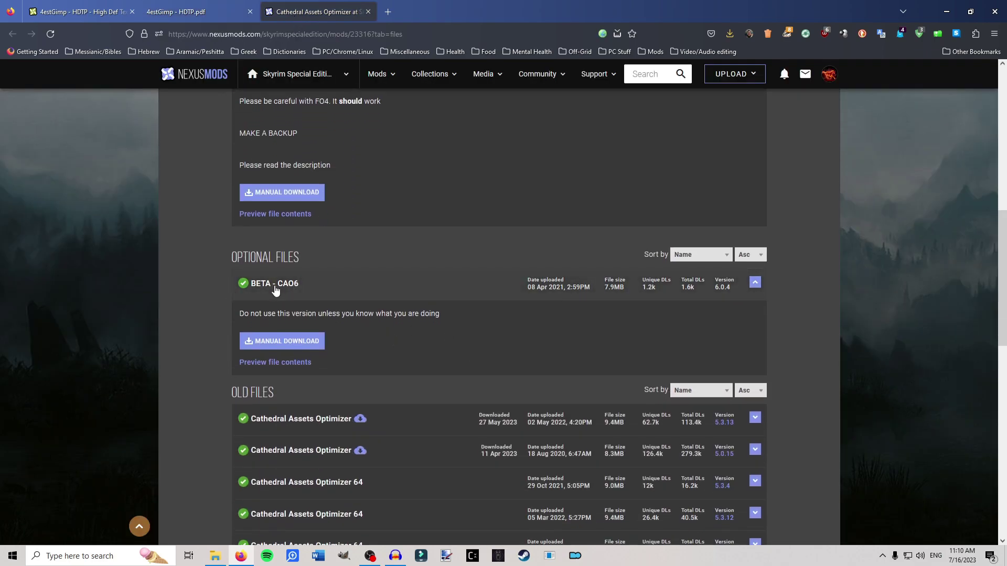
scroll(414, 332, up, 4)
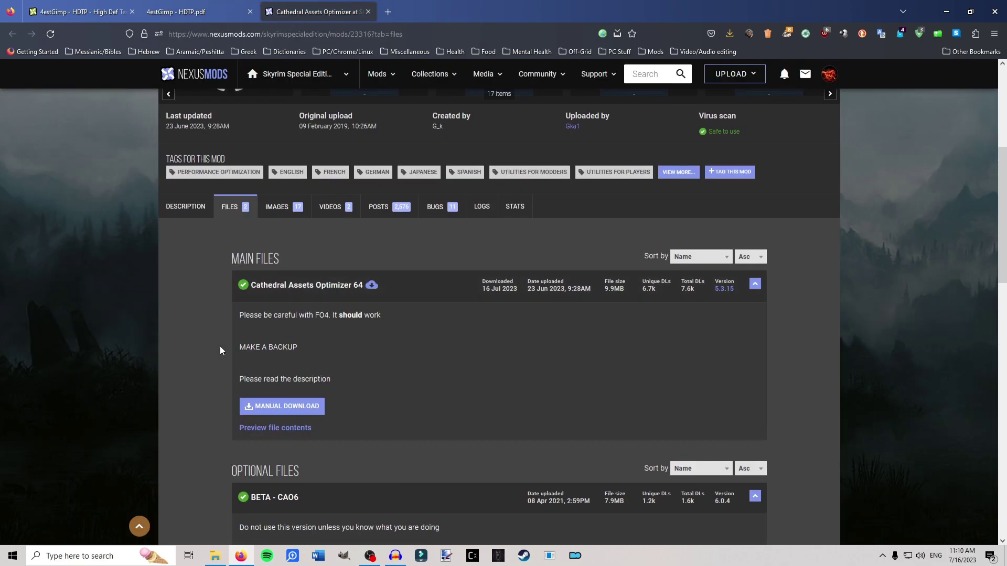
scroll(219, 346, down, 1)
click(315, 360)
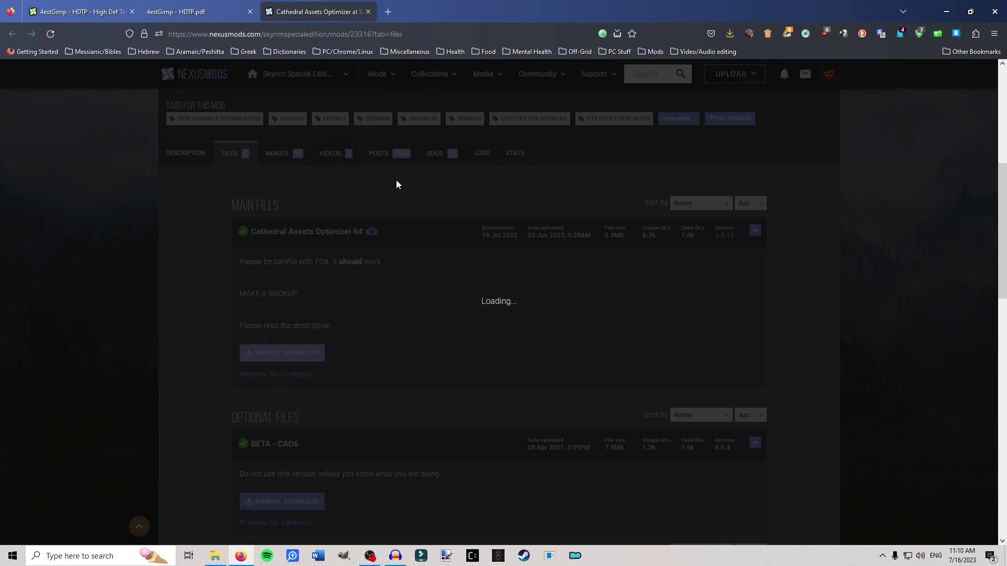
- Save the Cathedral Assets Optimizer 64 download into C:\FO4\Tools\CAO, then close its tab
click(278, 212)
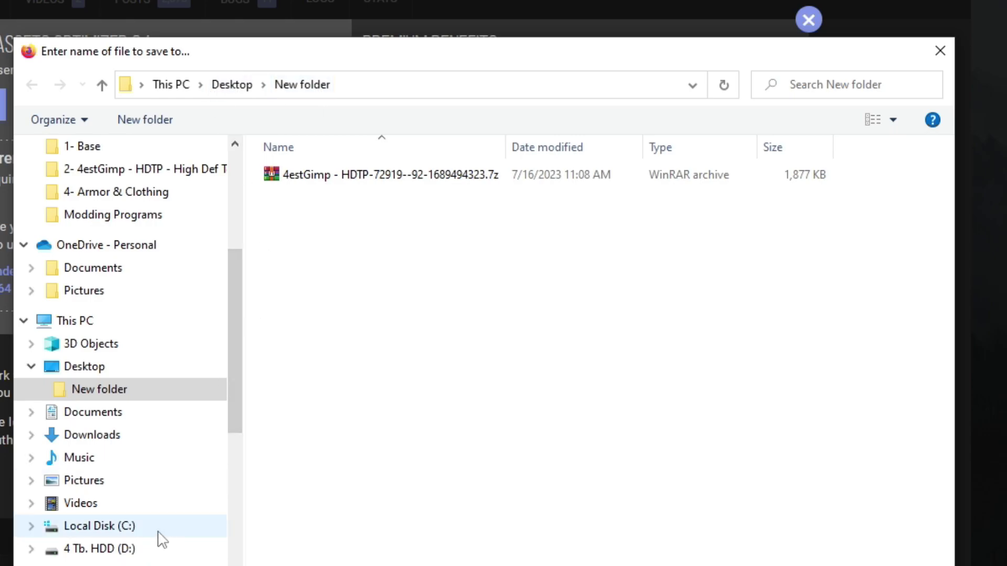
click(139, 530)
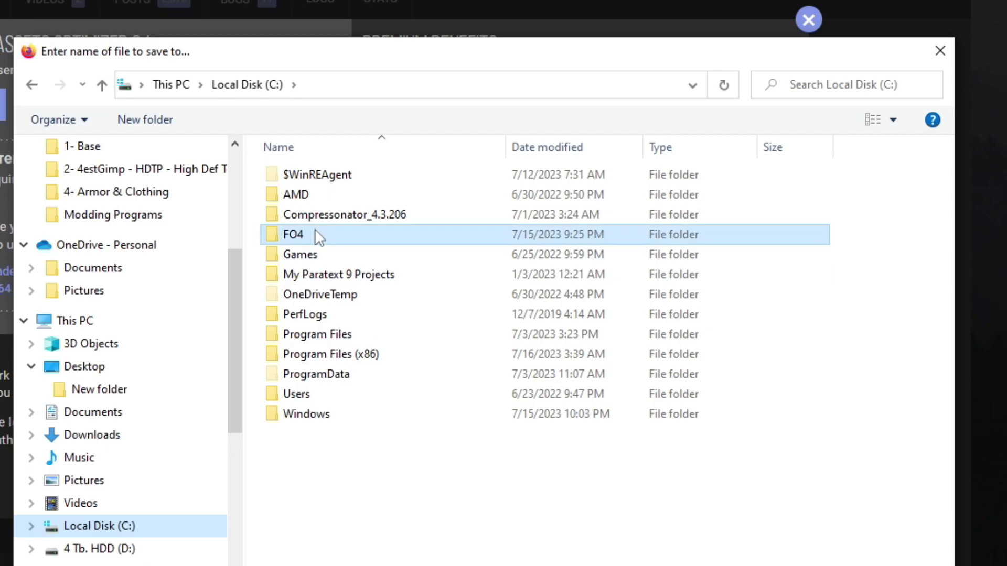
double_click(319, 237)
double_click(312, 177)
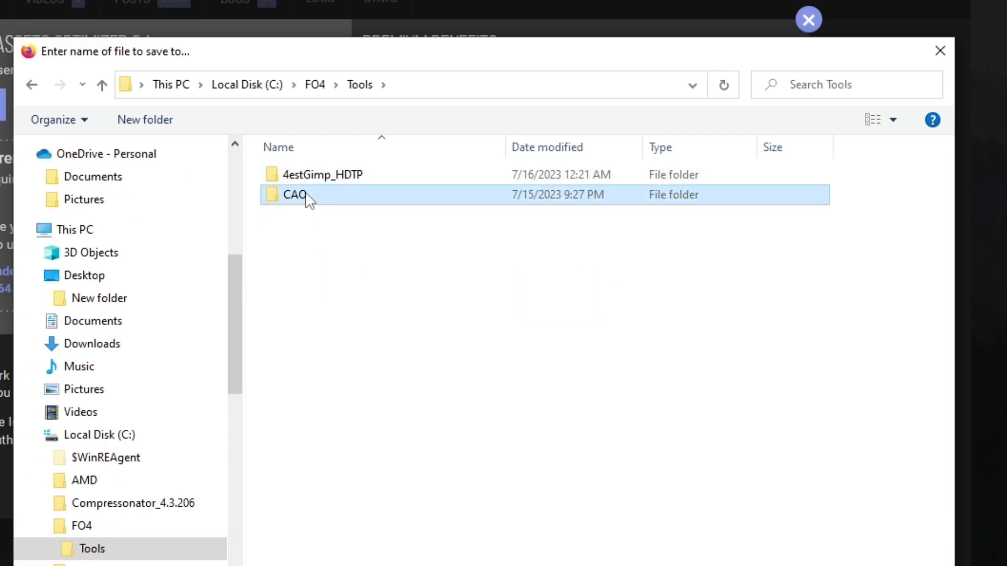
double_click(308, 196)
key(Return)
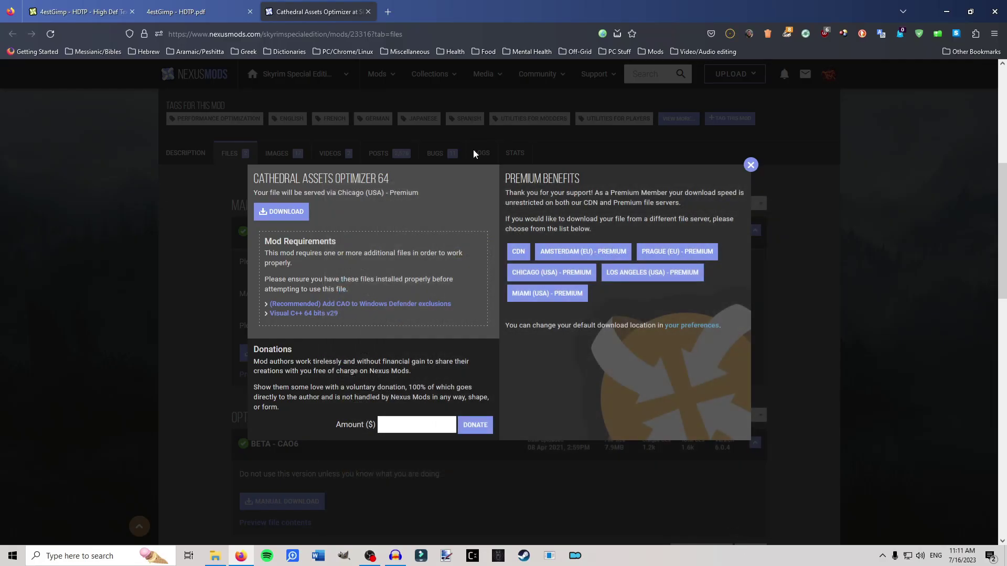
click(369, 12)
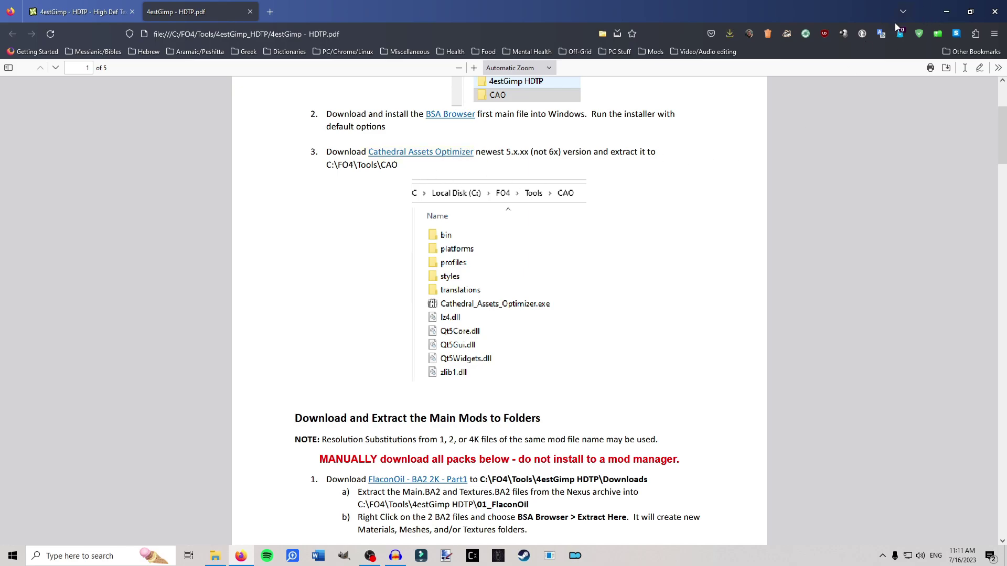
click(947, 11)
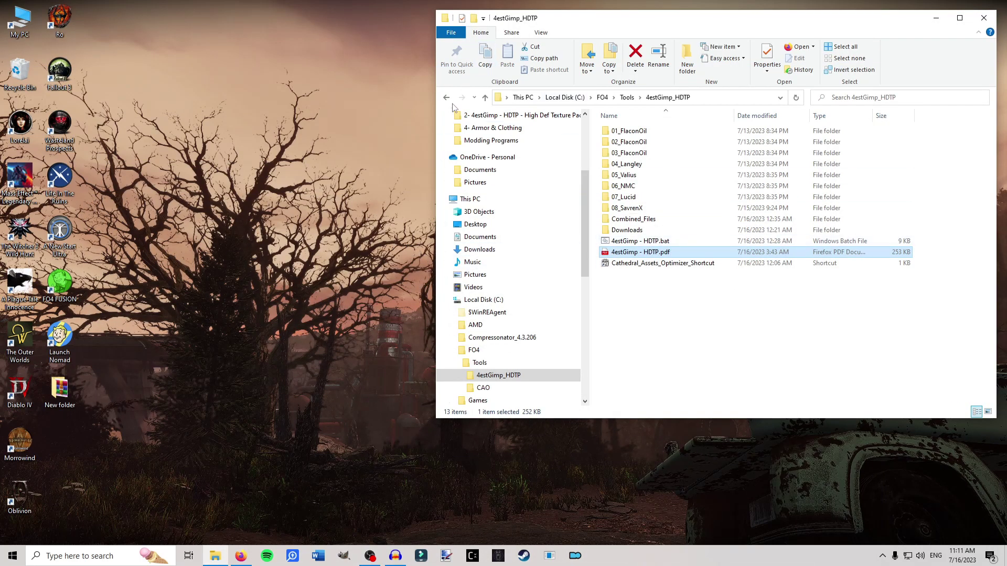